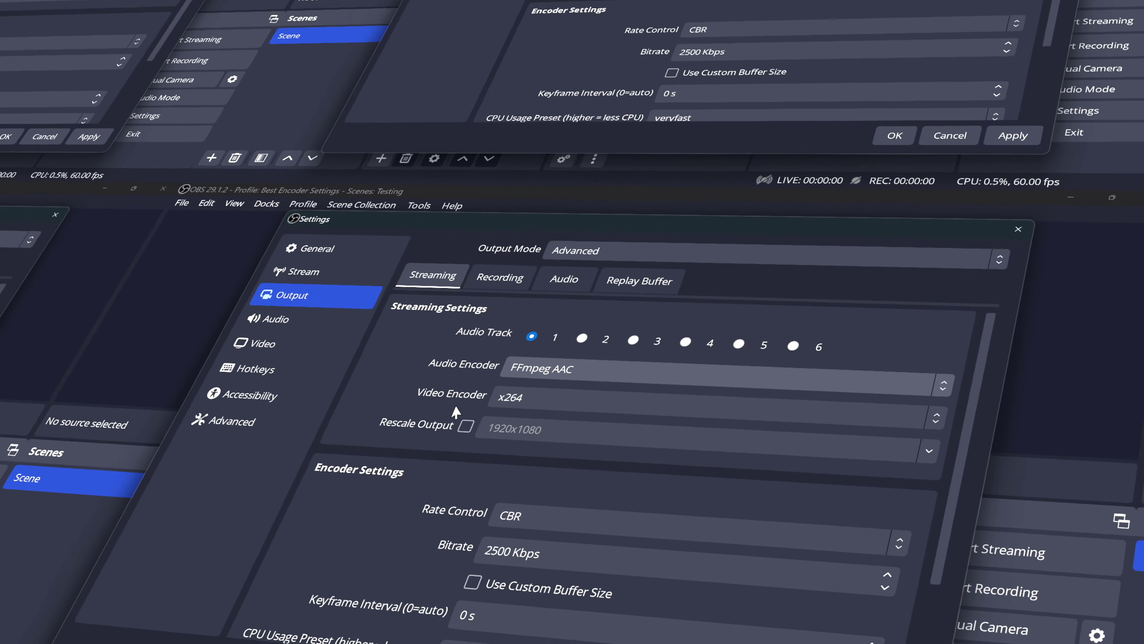
Step: Add a new OBS profile called 'Best Encoder Settings', keeping the auto-configuration wizard enabled
key("space")
key("Up")
key("Up")
key("Up")
key("Up")
key("Return")
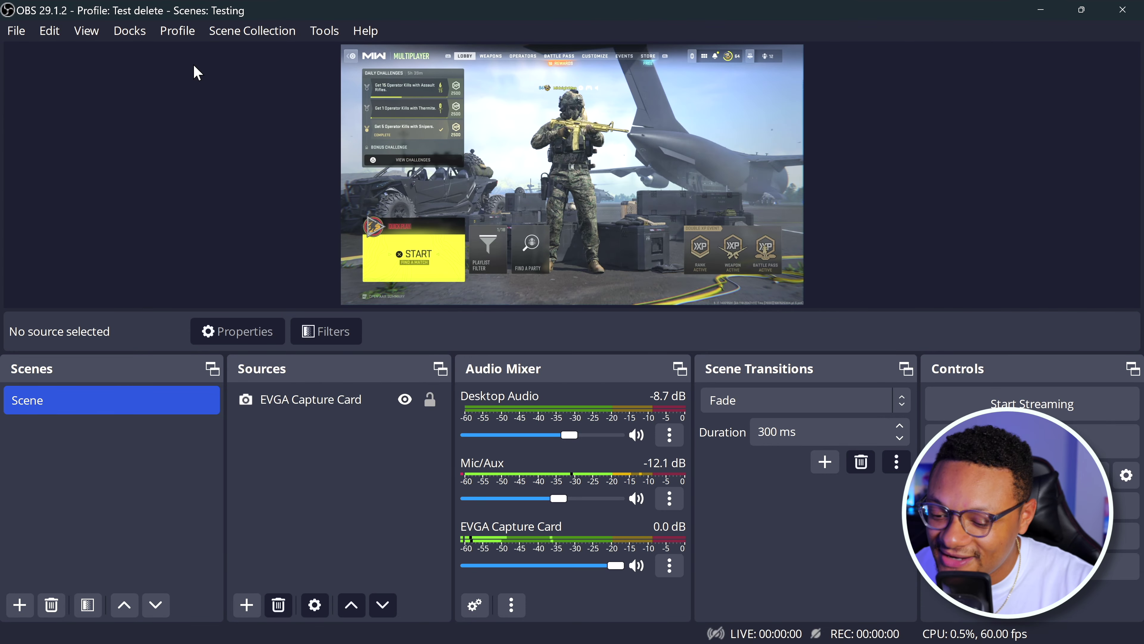
left_click(176, 32)
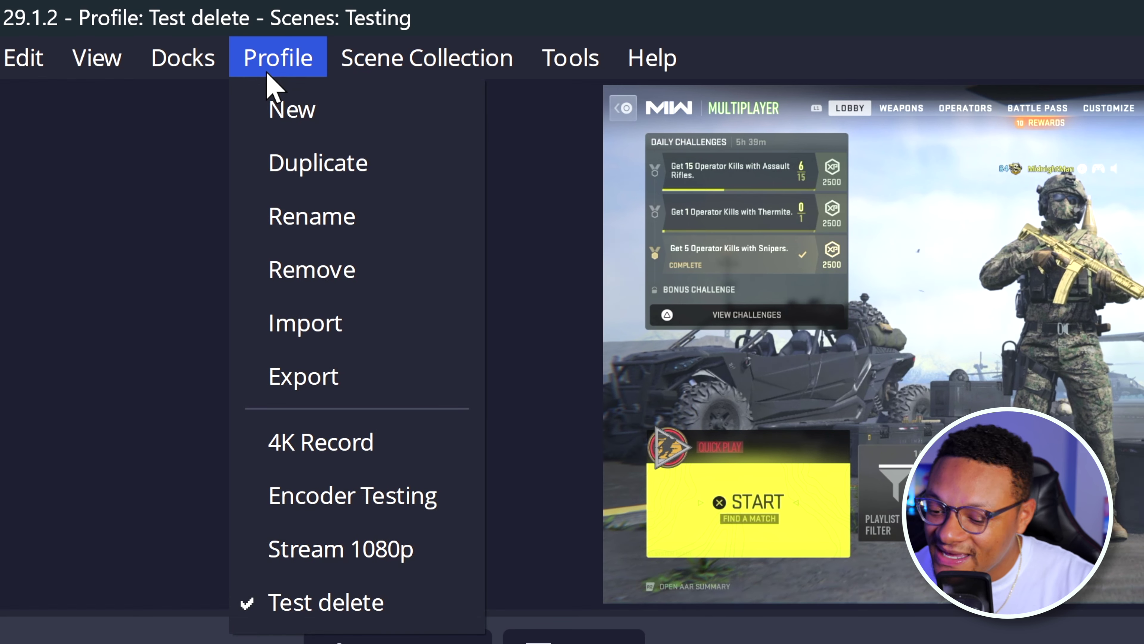
left_click(295, 115)
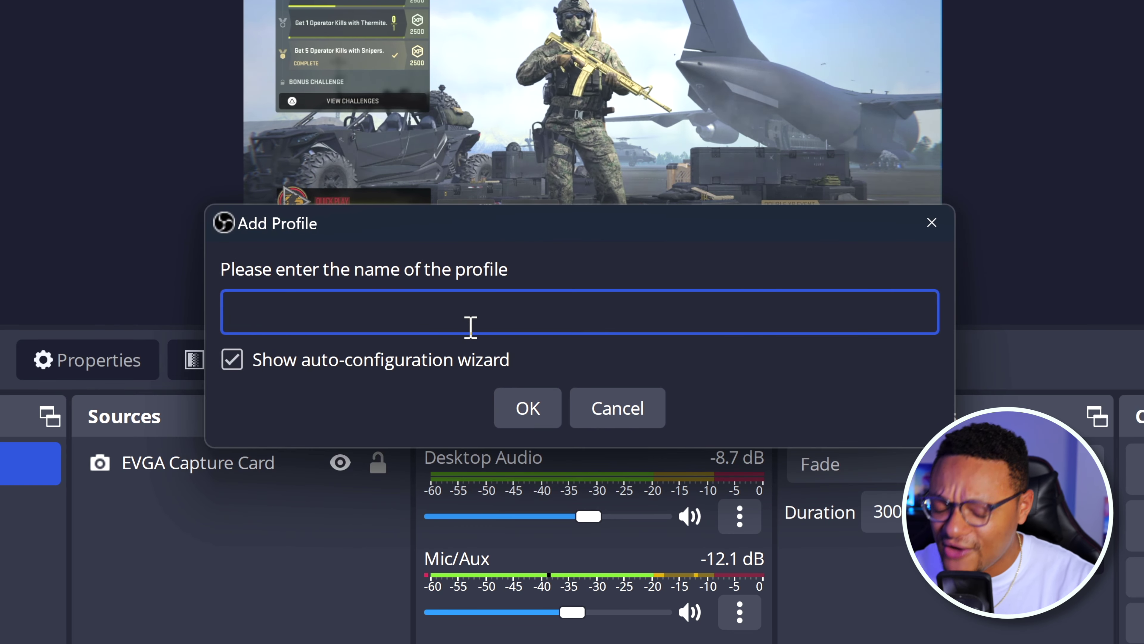
type("Best Encoder Settings")
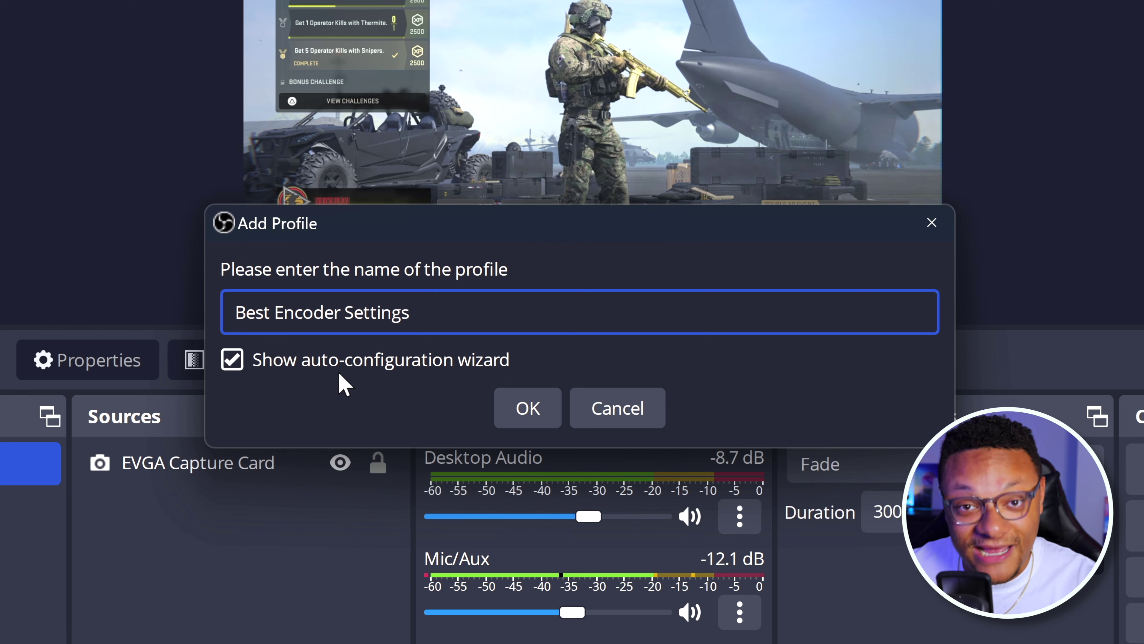
left_click(522, 411)
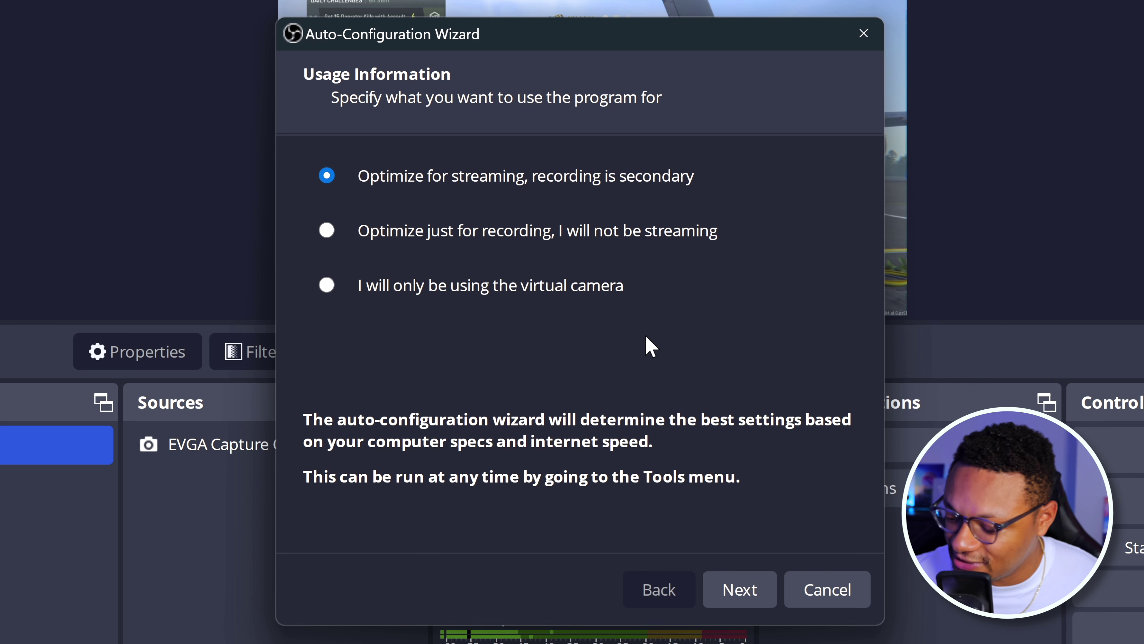
Step: Set the wizard's video frame rate to 60 FPS
left_click(741, 590)
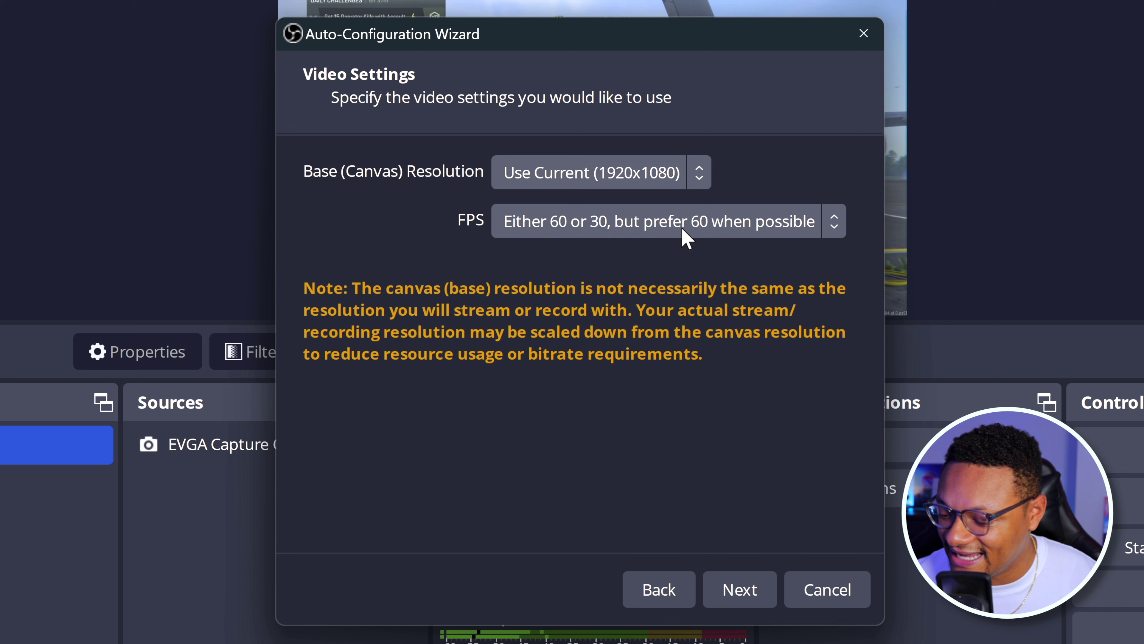
left_click(756, 225)
left_click(618, 348)
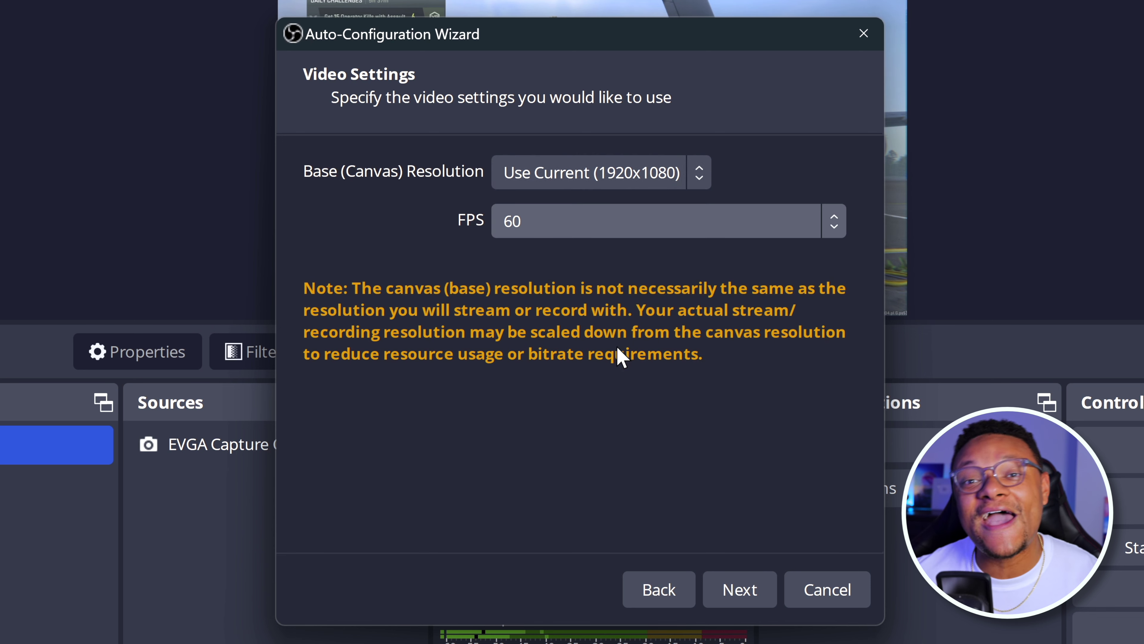
left_click(721, 602)
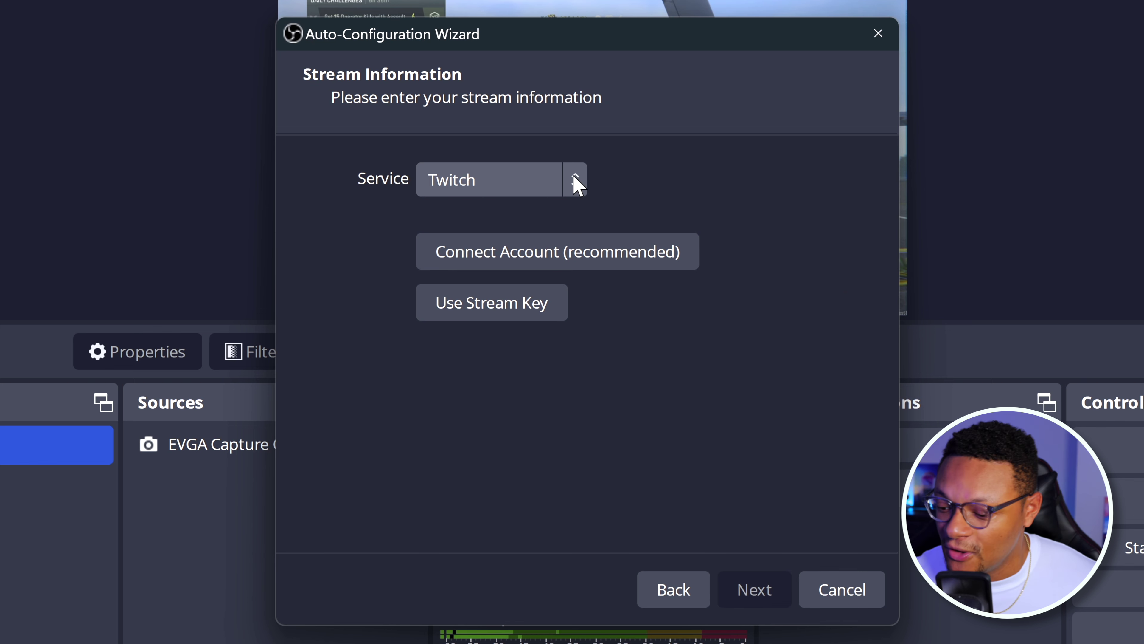
Step: Choose a Custom streaming service and run the wizard's bandwidth test
left_click(576, 184)
left_click(567, 209)
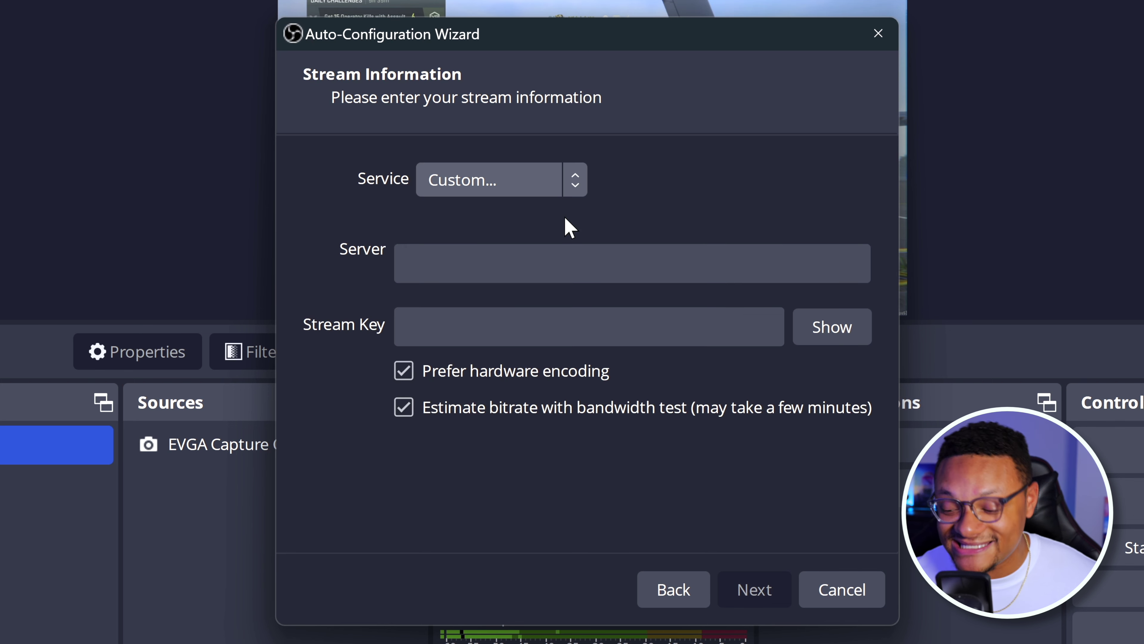
left_click(569, 173)
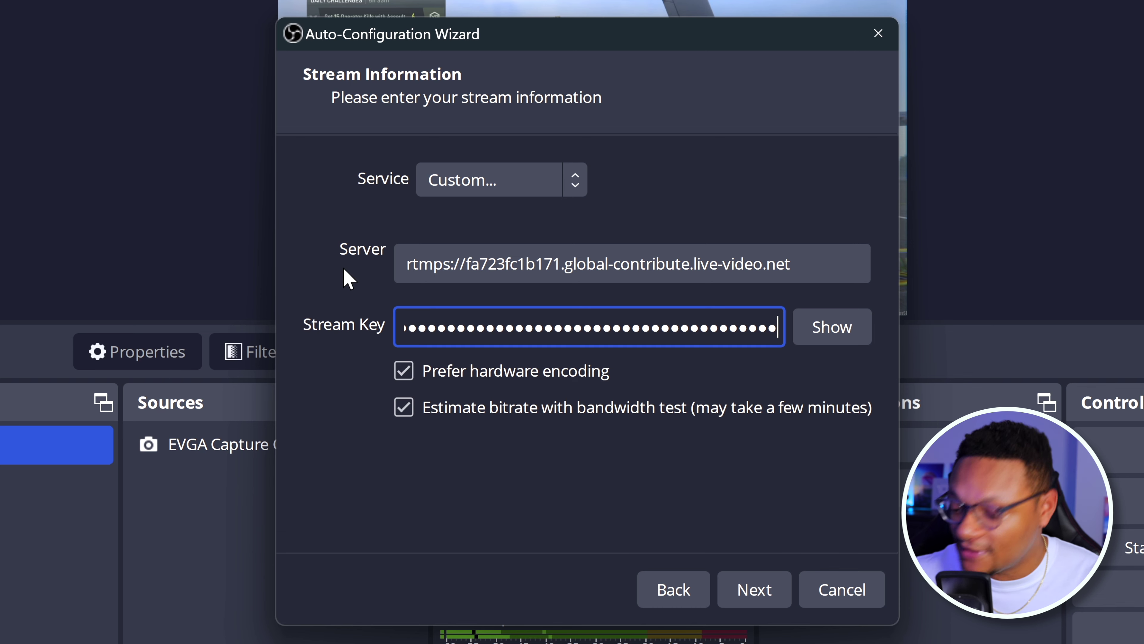
left_click(768, 592)
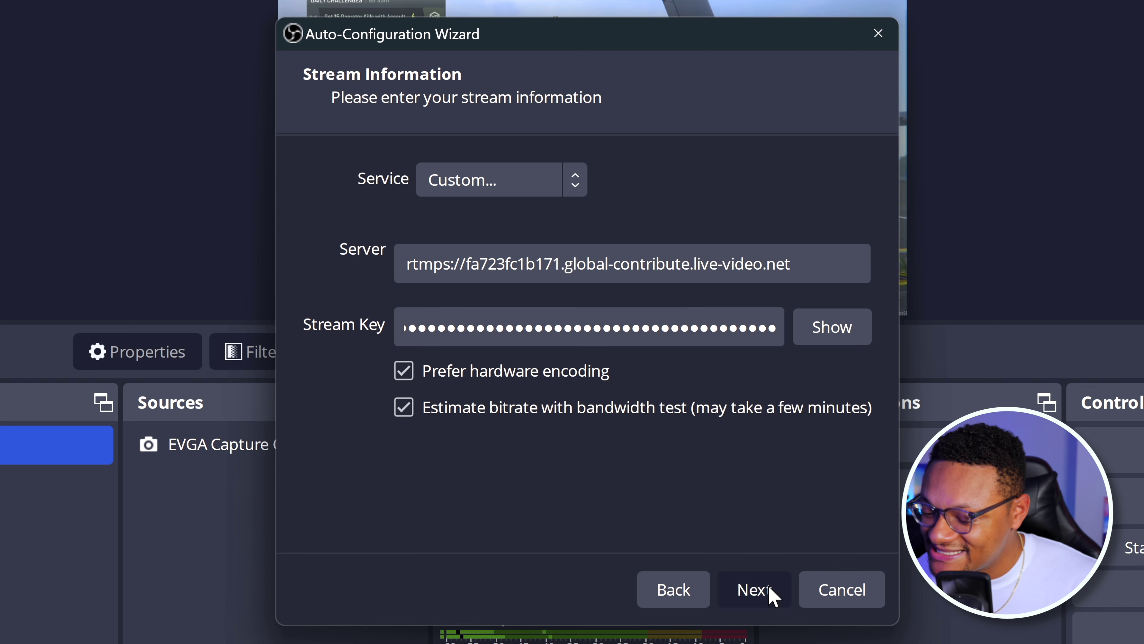
left_click(761, 387)
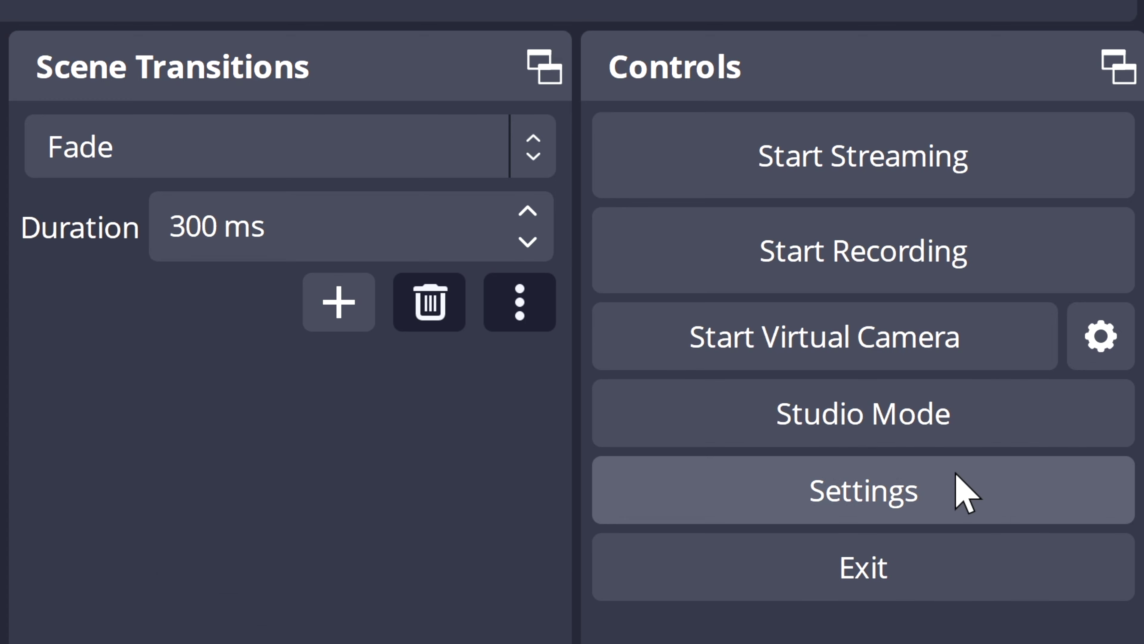
Step: In Video settings, set the resolution to 1920x1080 and keep Common FPS Values at 60
left_click(956, 474)
left_click(272, 216)
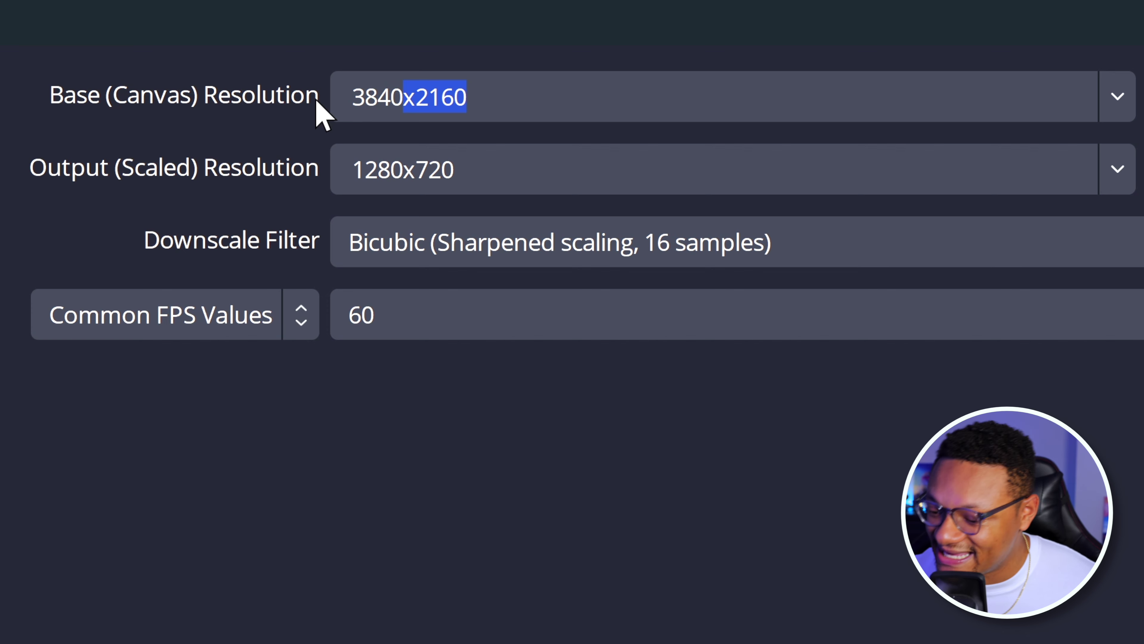
double_click(429, 155)
type("3840x2160")
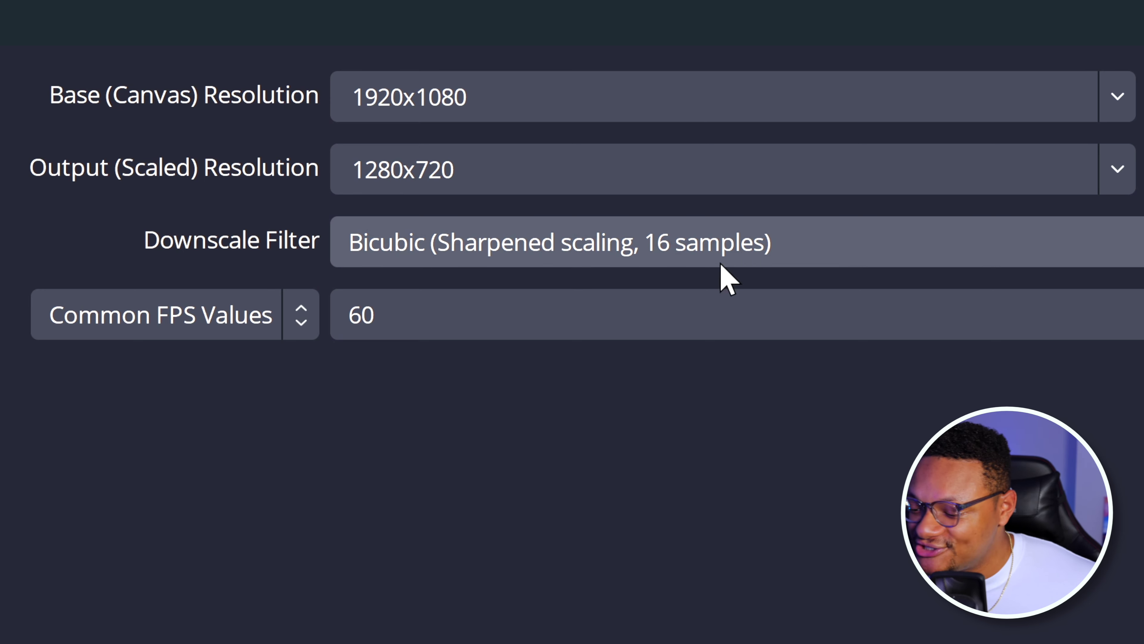
left_click(741, 264)
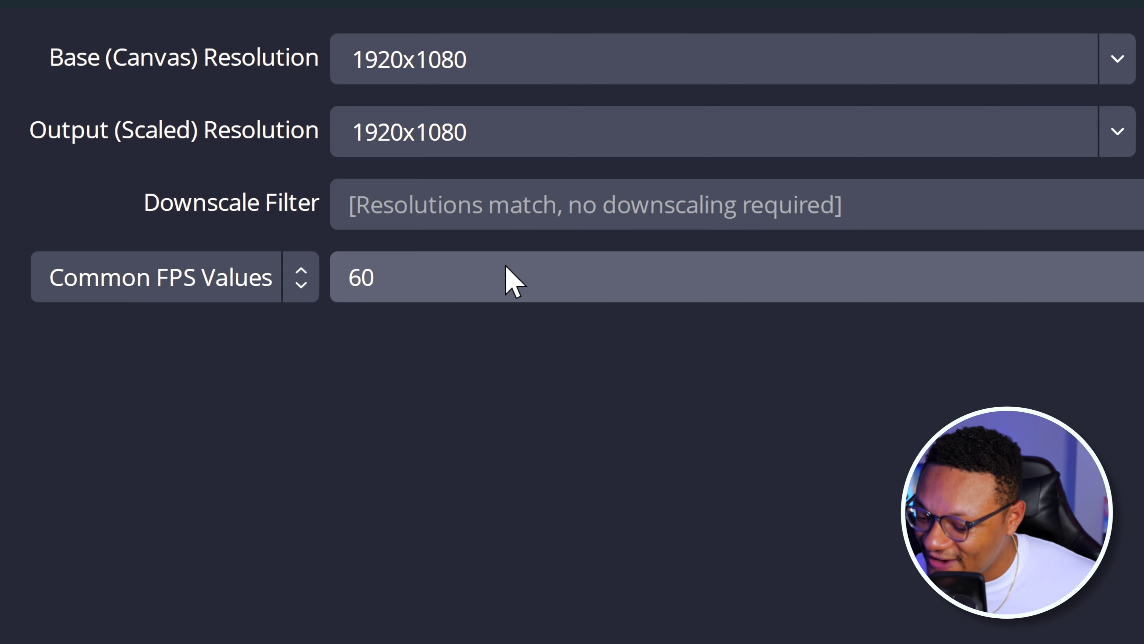
left_click(507, 311)
left_click(478, 562)
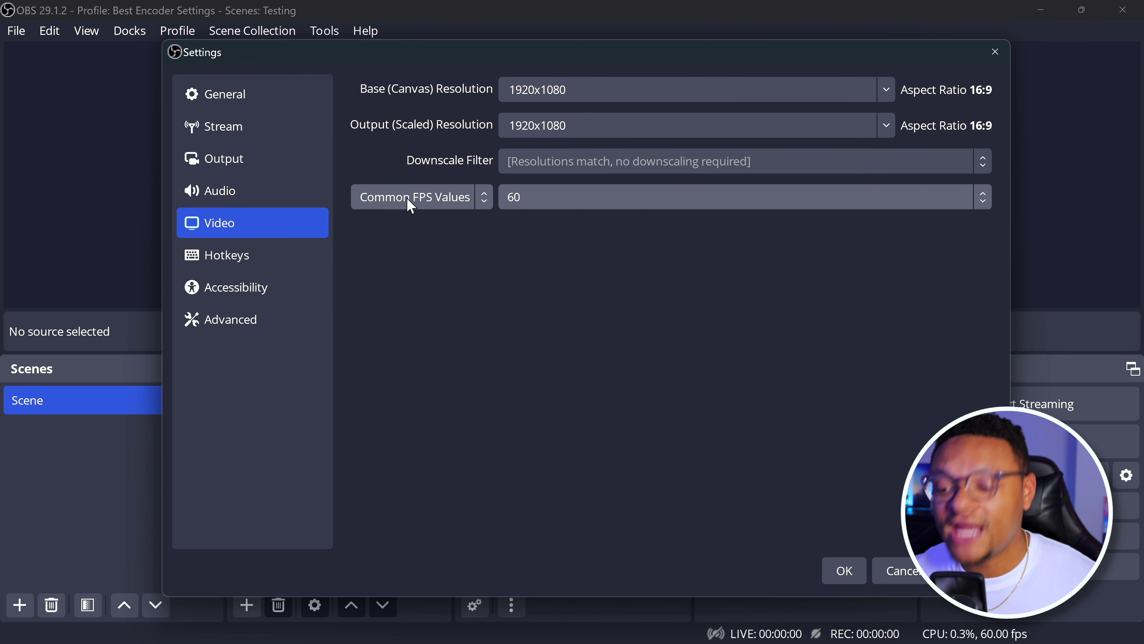
Step: Switch the Output settings to Advanced output mode
left_click(289, 154)
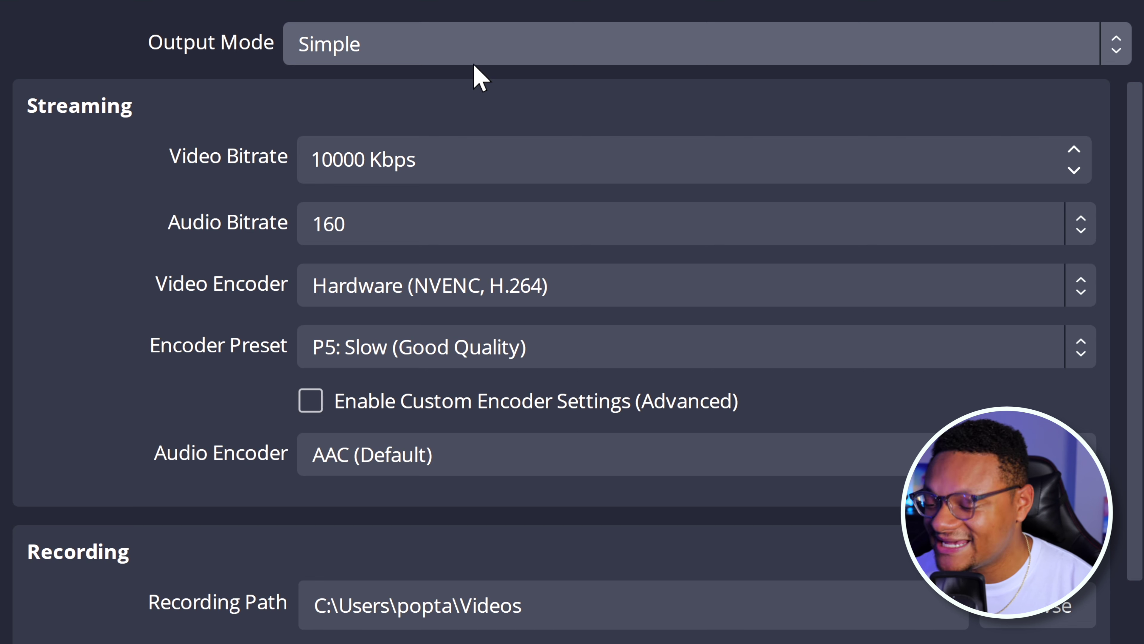
left_click(478, 36)
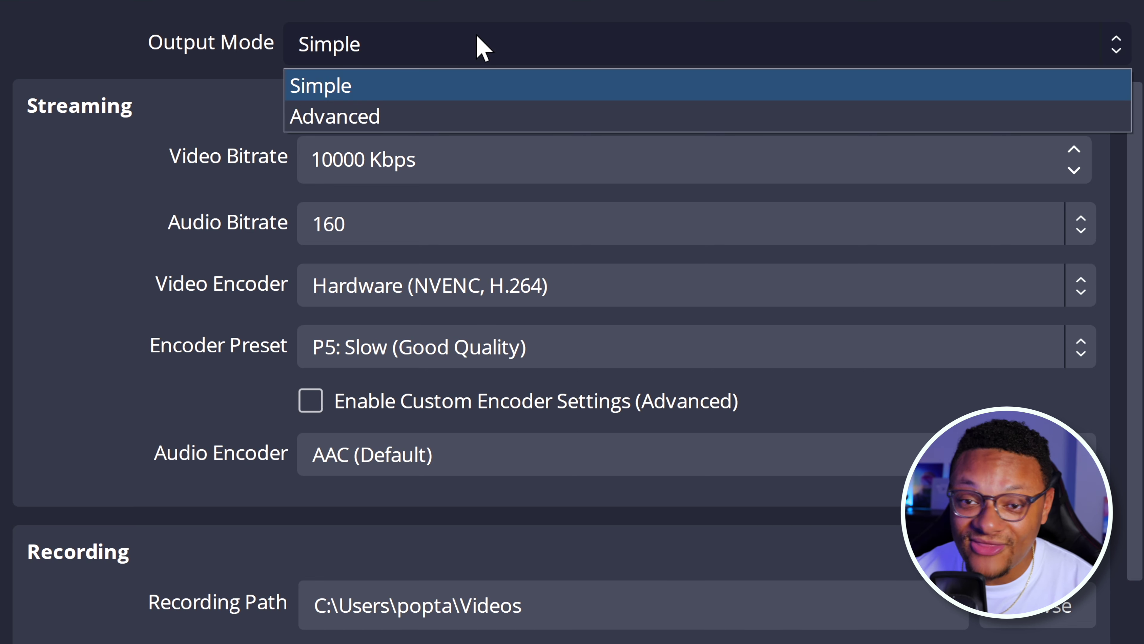
left_click(485, 118)
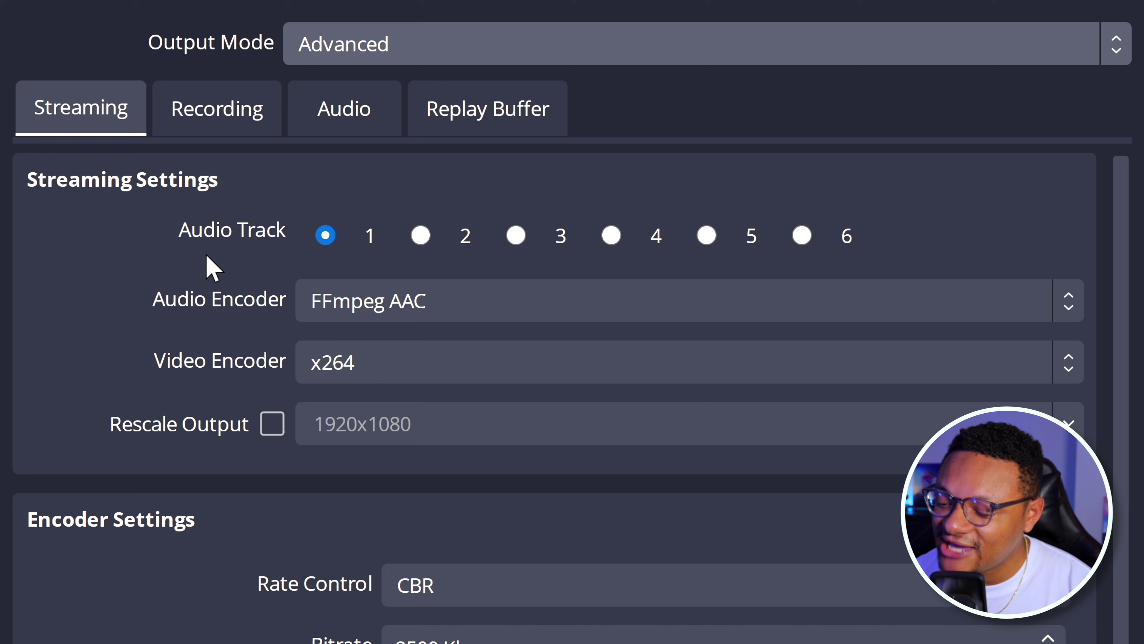
Step: Choose NVIDIA NVENC H.264 as the streaming video encoder
left_click(345, 308)
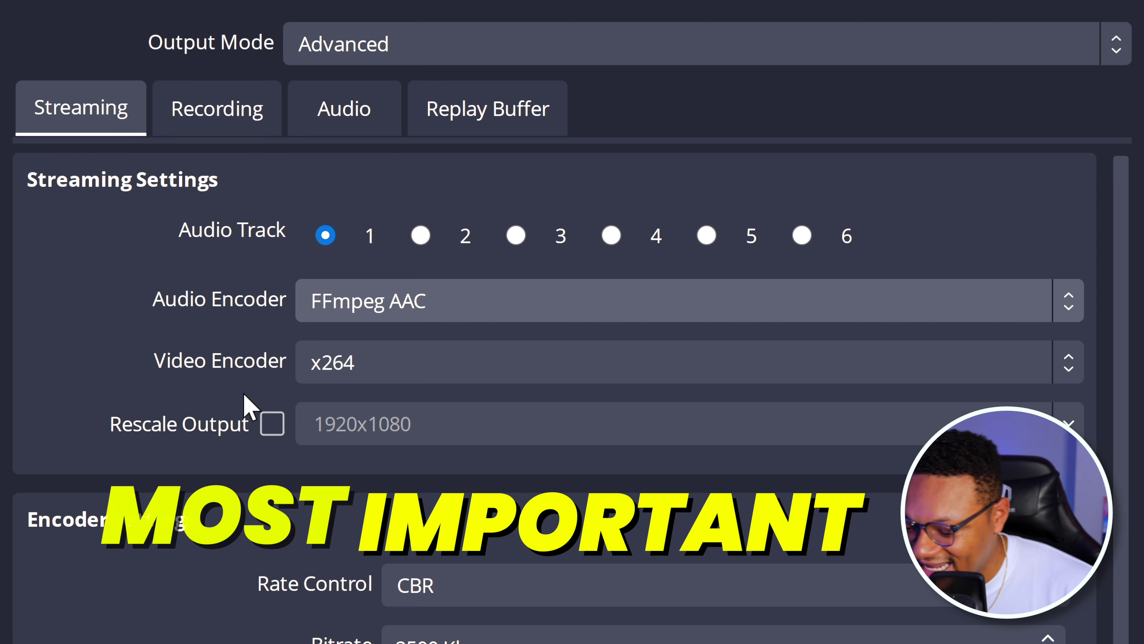
left_click(422, 353)
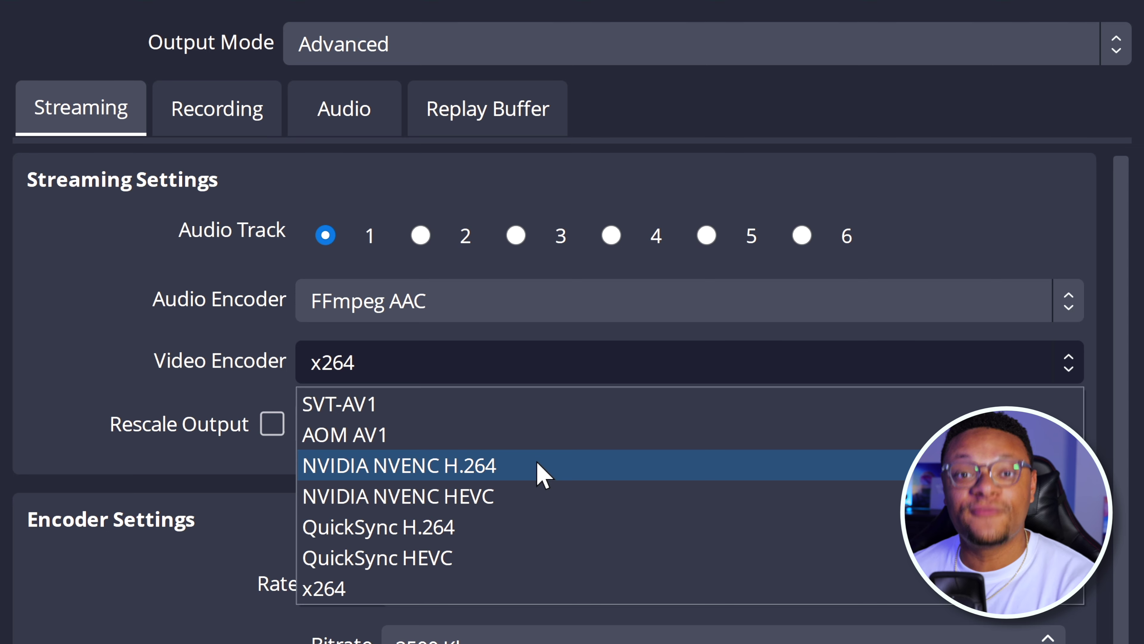
left_click(487, 256)
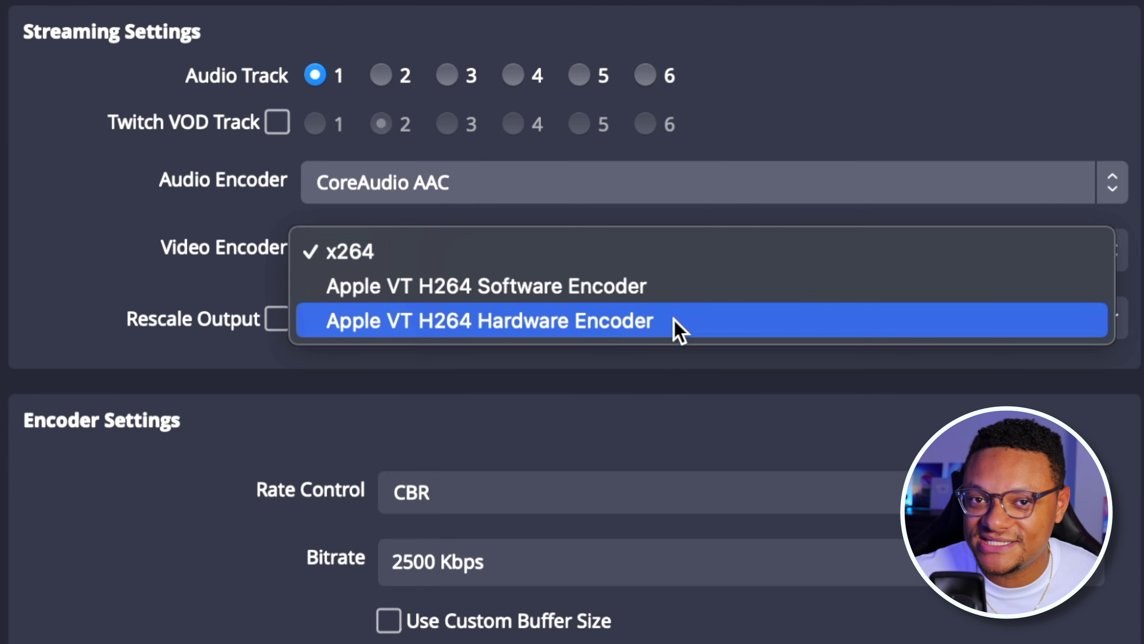
left_click(665, 322)
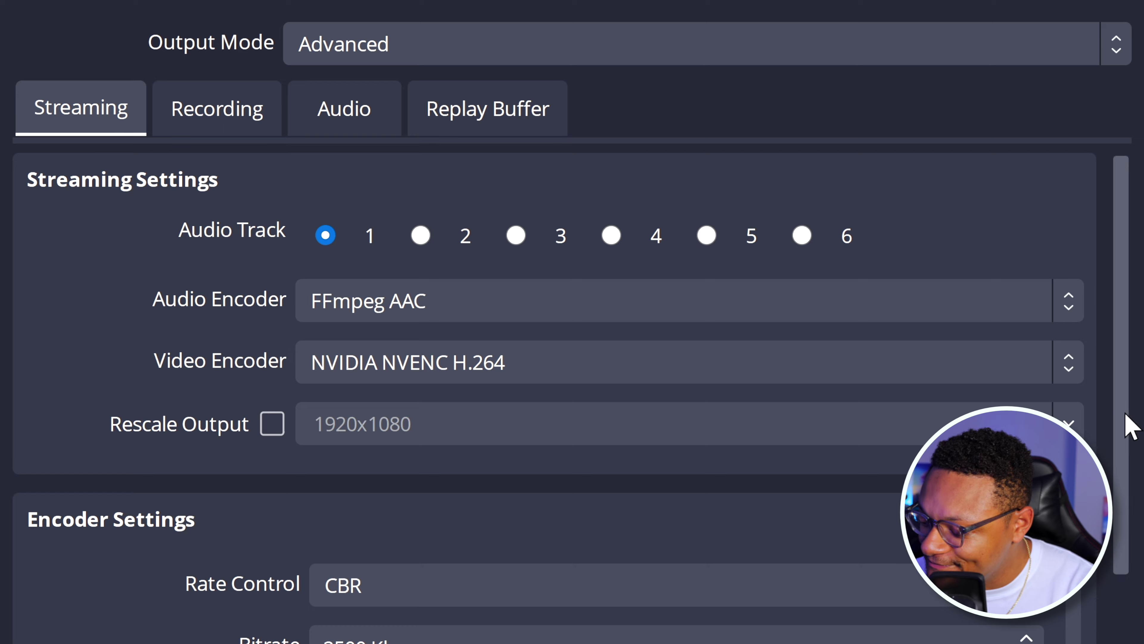
Step: Scroll to the streaming Encoder Settings, keep CBR rate control, and select the 2500 bitrate
left_click_drag(1126, 414, 1122, 588)
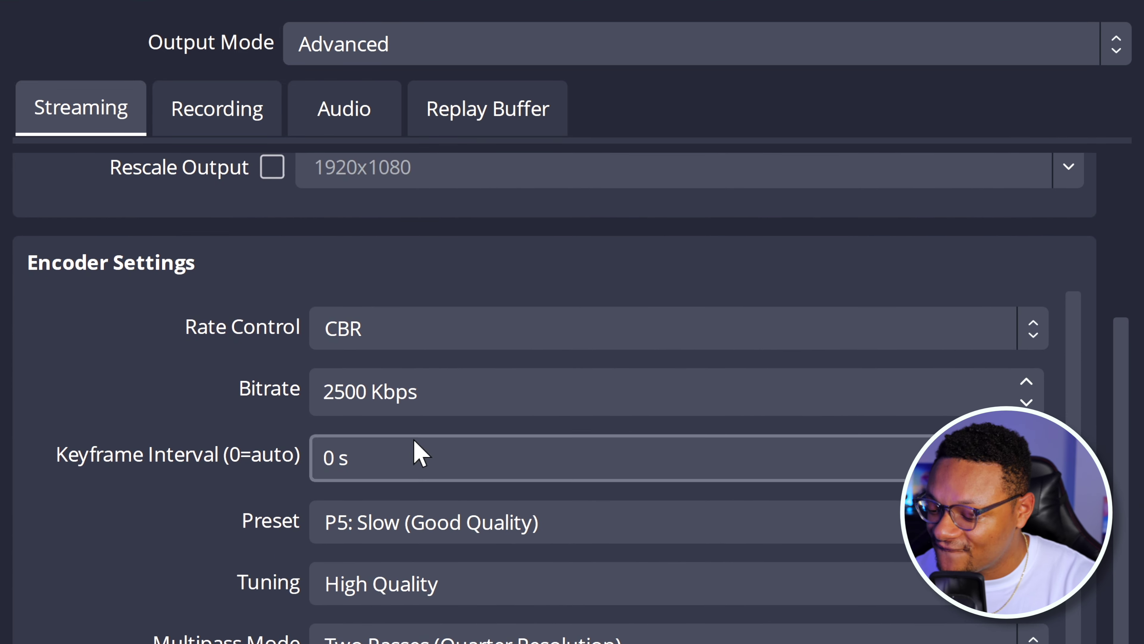
left_click(416, 341)
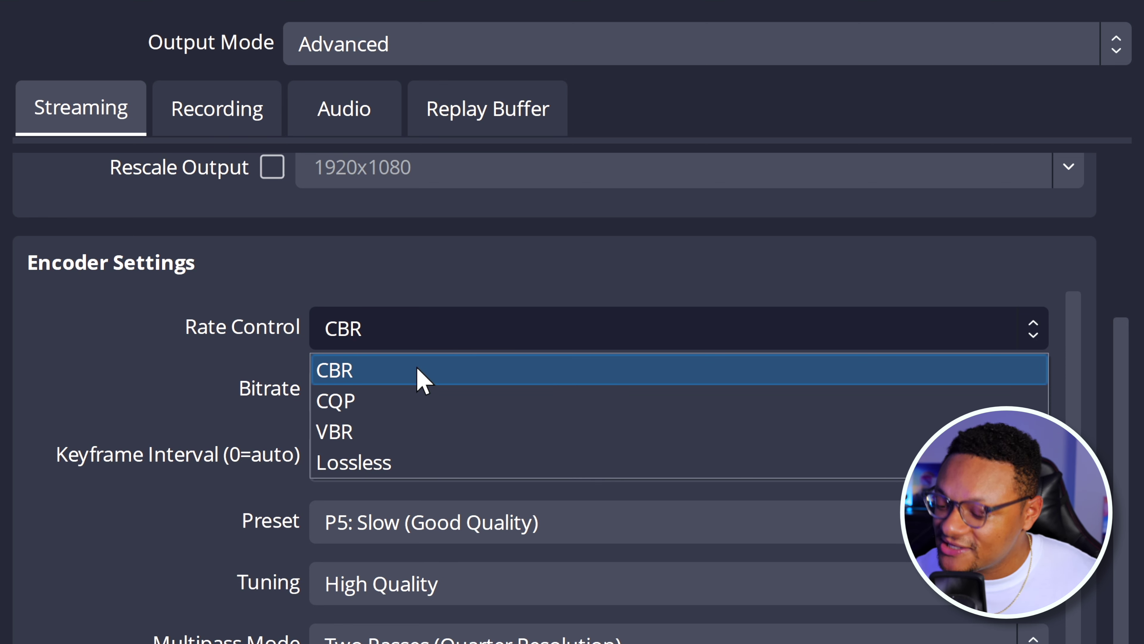
left_click(416, 369)
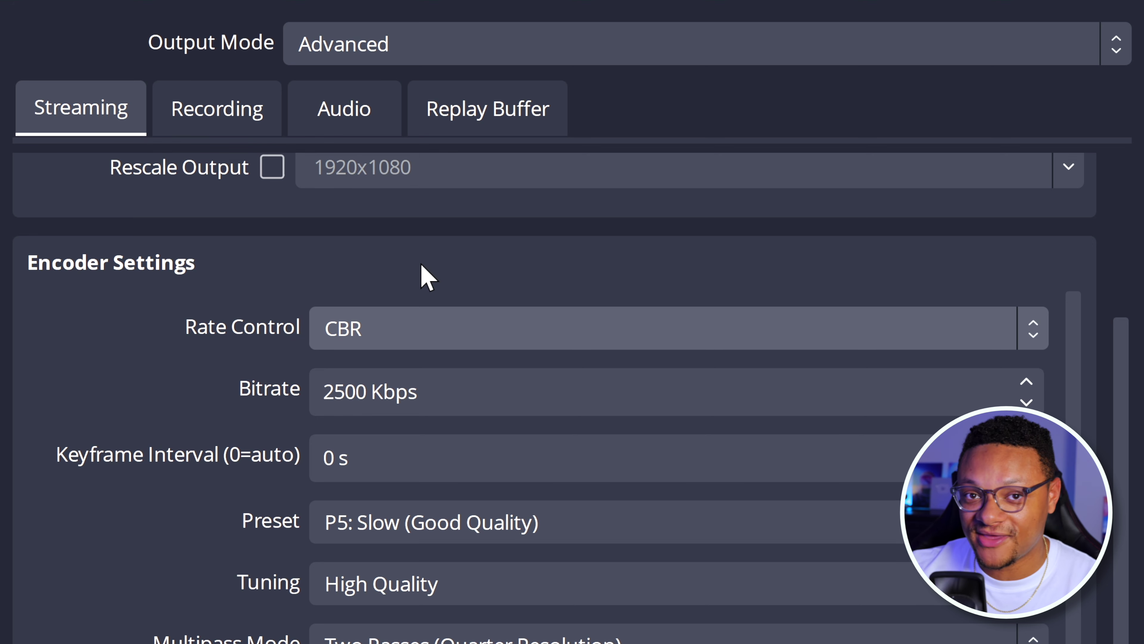
double_click(341, 390)
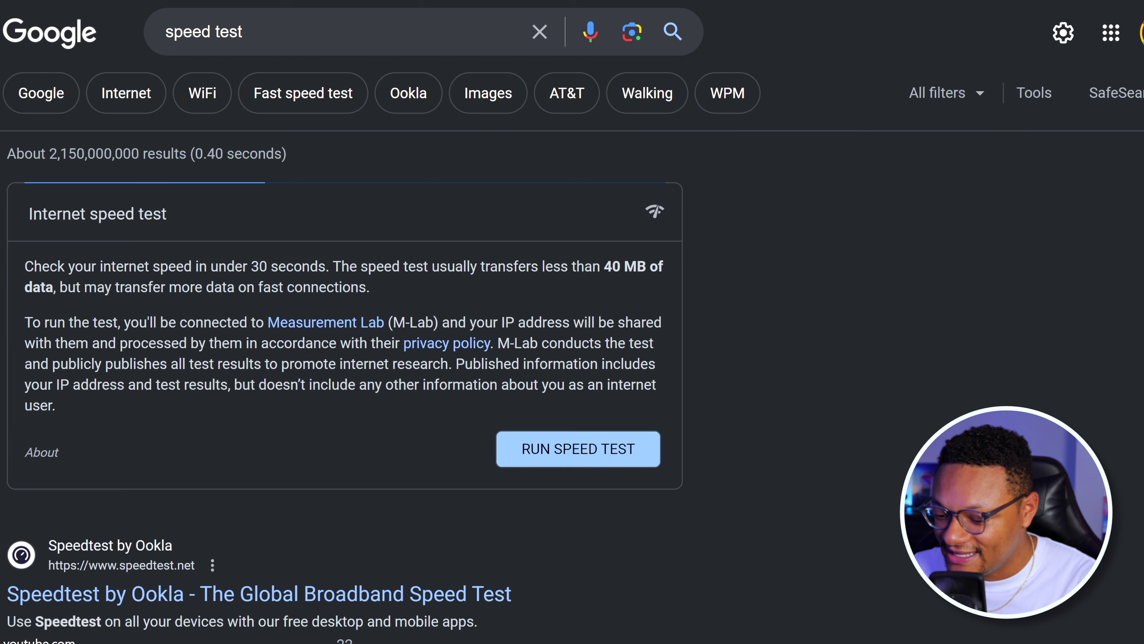
Step: Run Google's internet speed test, measuring 75.8 Mbps download and 23.3 Mbps upload
left_click(560, 449)
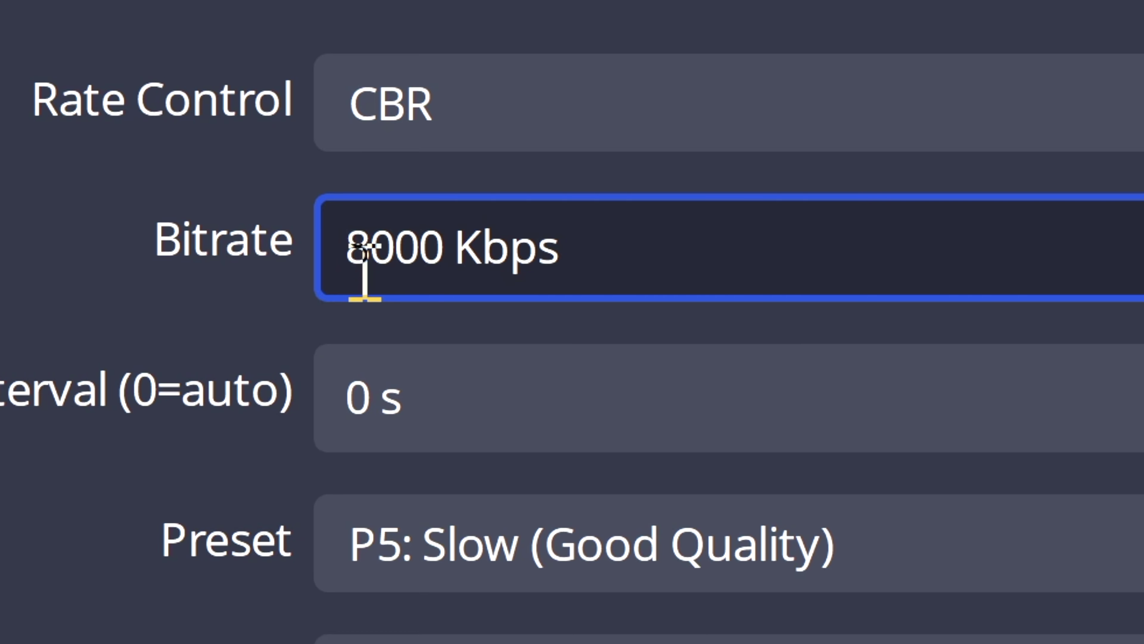
Step: Set the keyframe interval to 2 s, keeping the P5: Slow (Good Quality) preset at 8000 Kbps
left_click(424, 361)
key("BackSpace")
type("2")
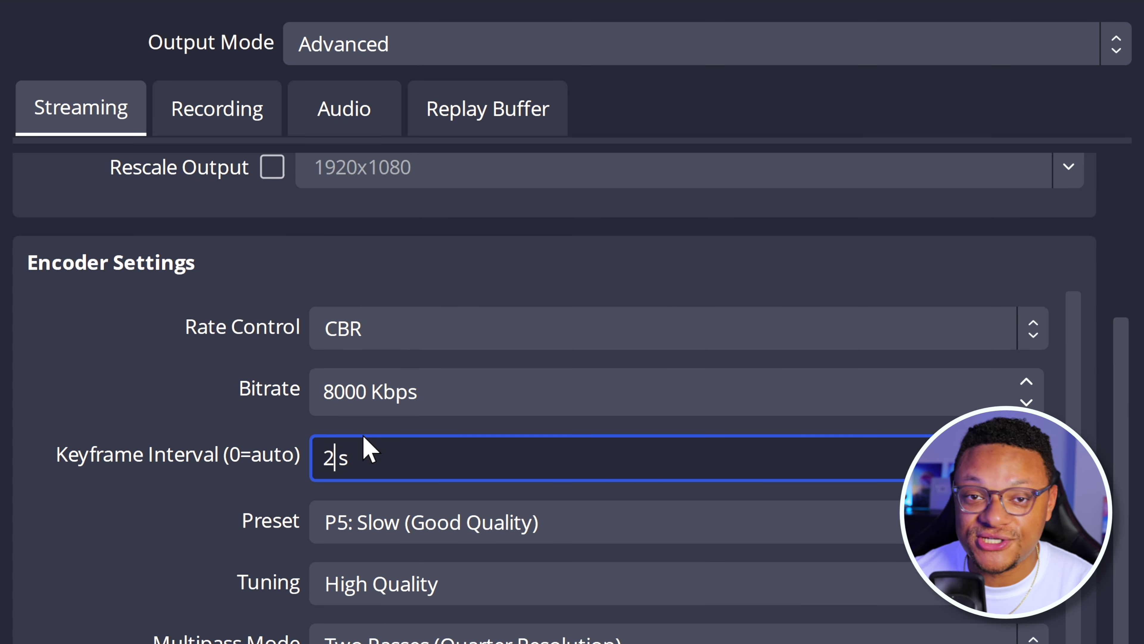
left_click(353, 522)
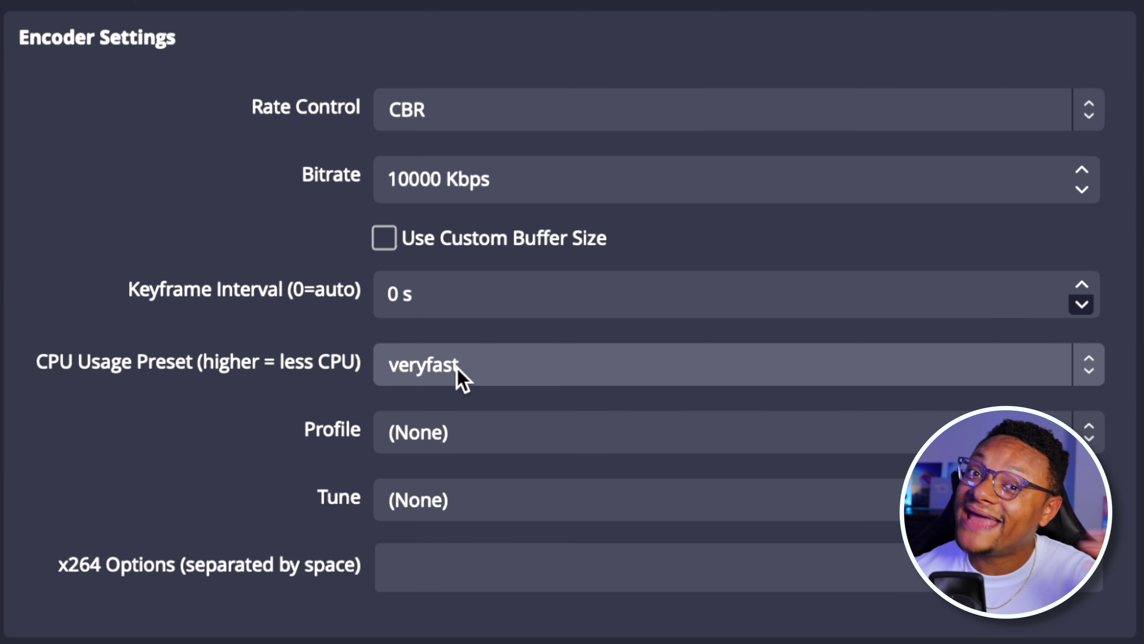
left_click(473, 378)
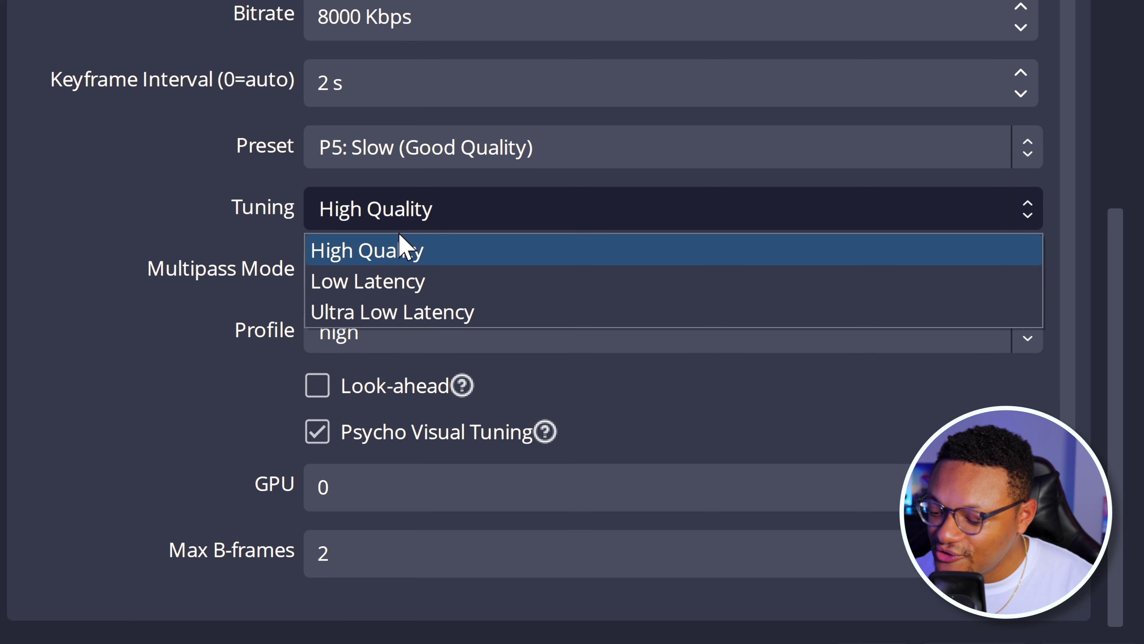
left_click(401, 246)
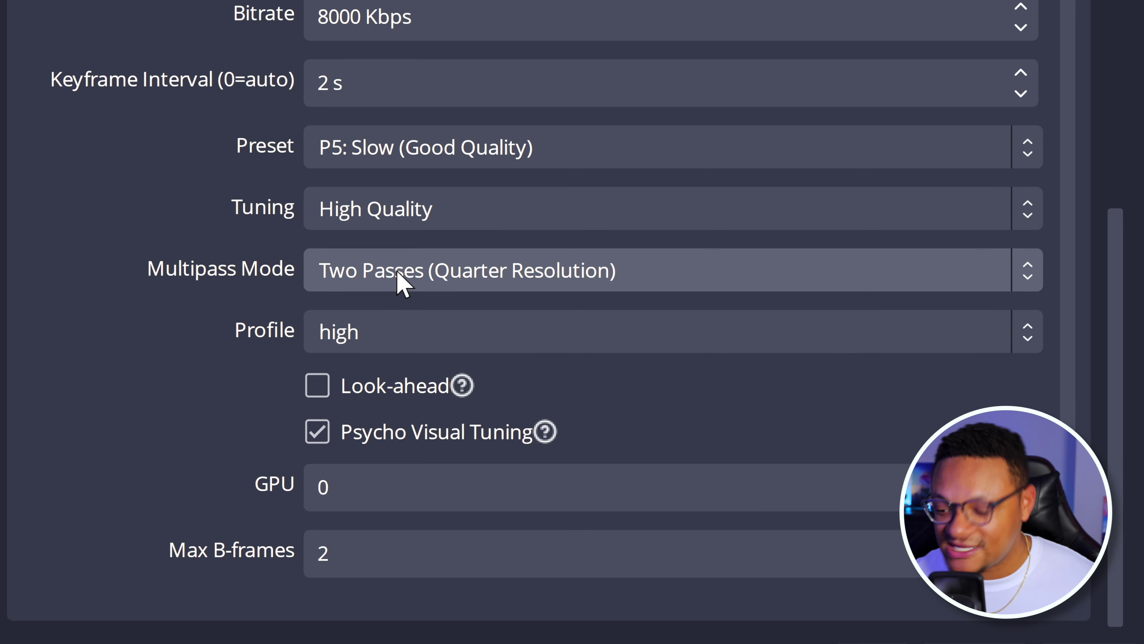
left_click(396, 341)
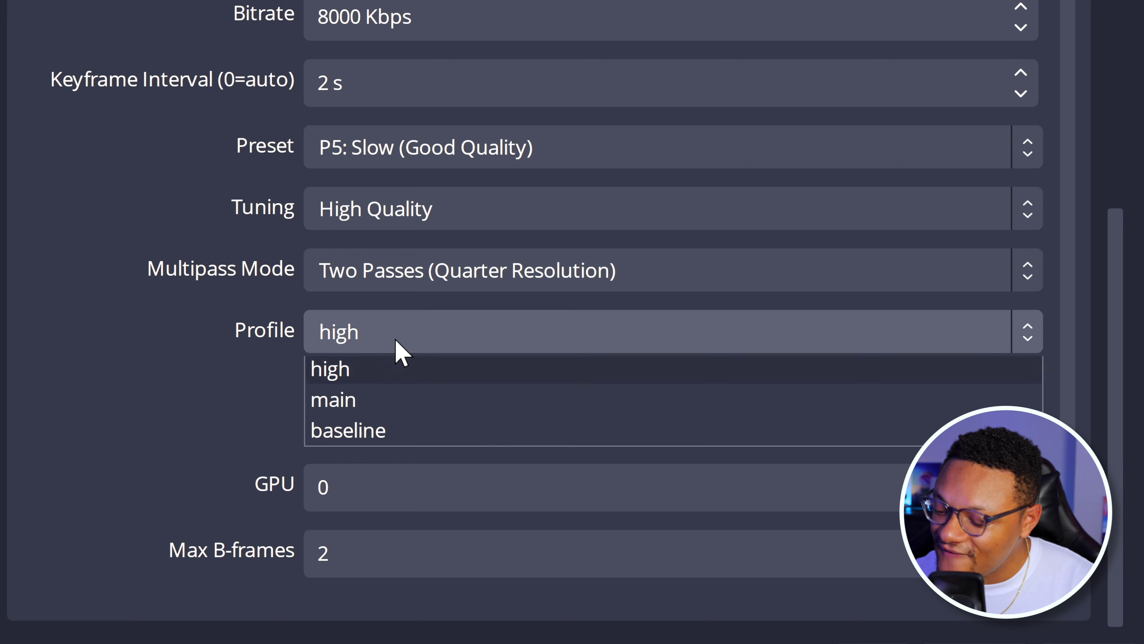
left_click(354, 377)
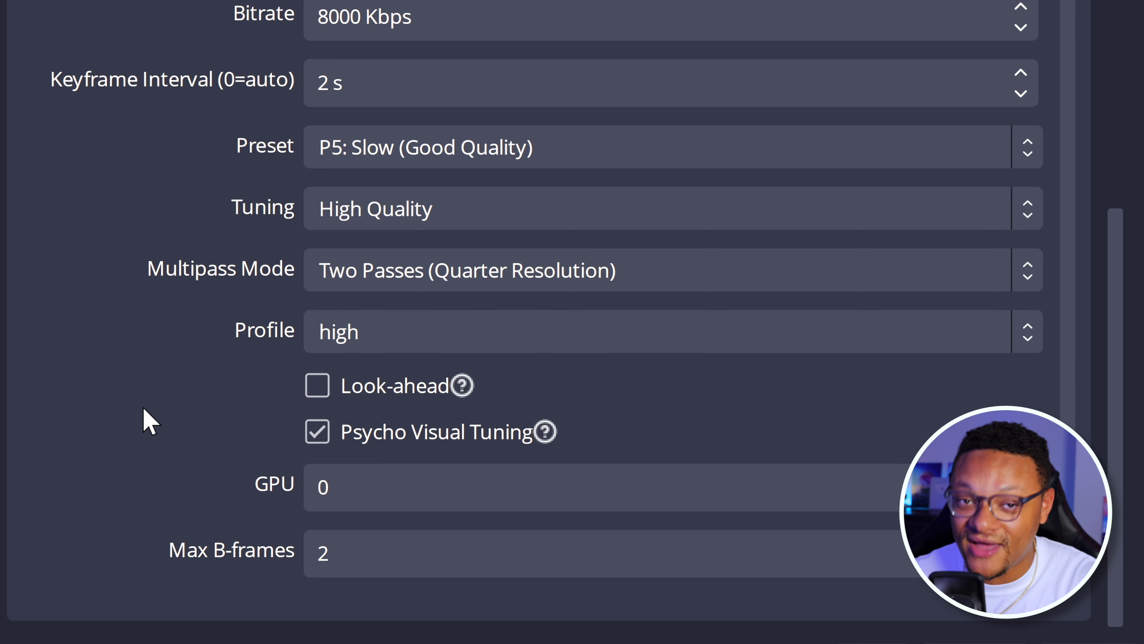
key("Tab")
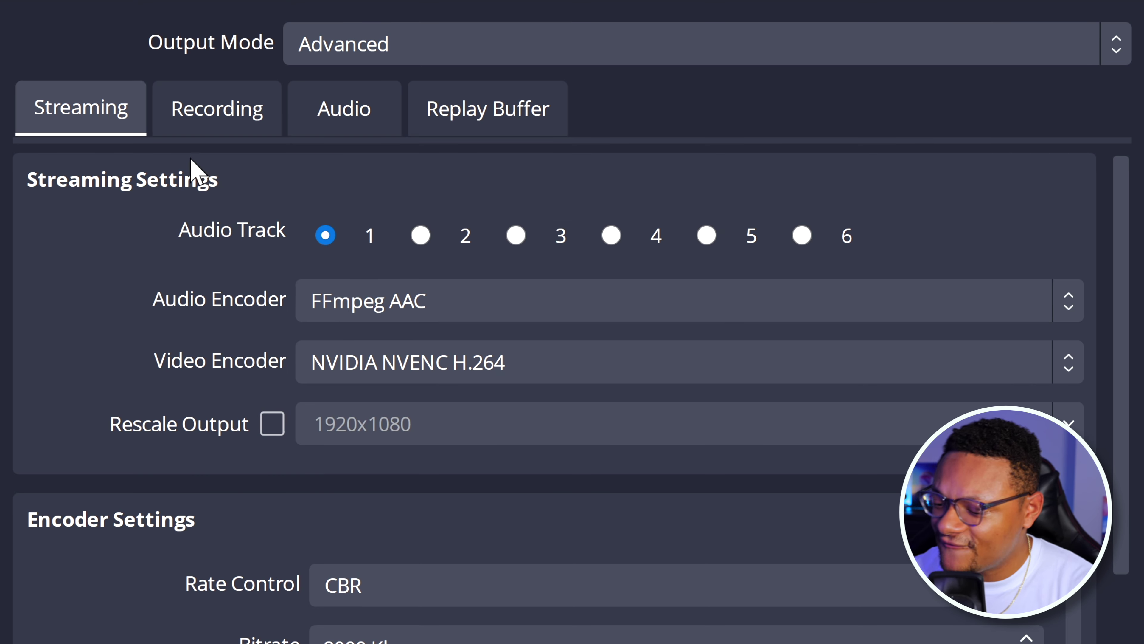
Step: Show the Recording output settings and list the recording formats, currently Matroska (.mkv)
left_click(218, 108)
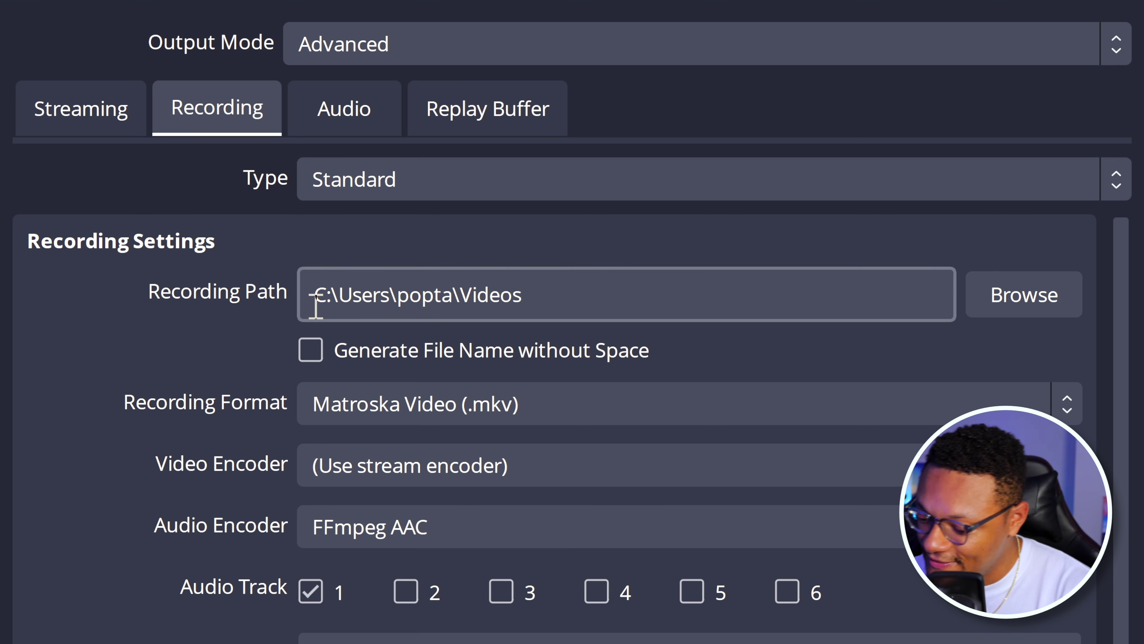
left_click(333, 404)
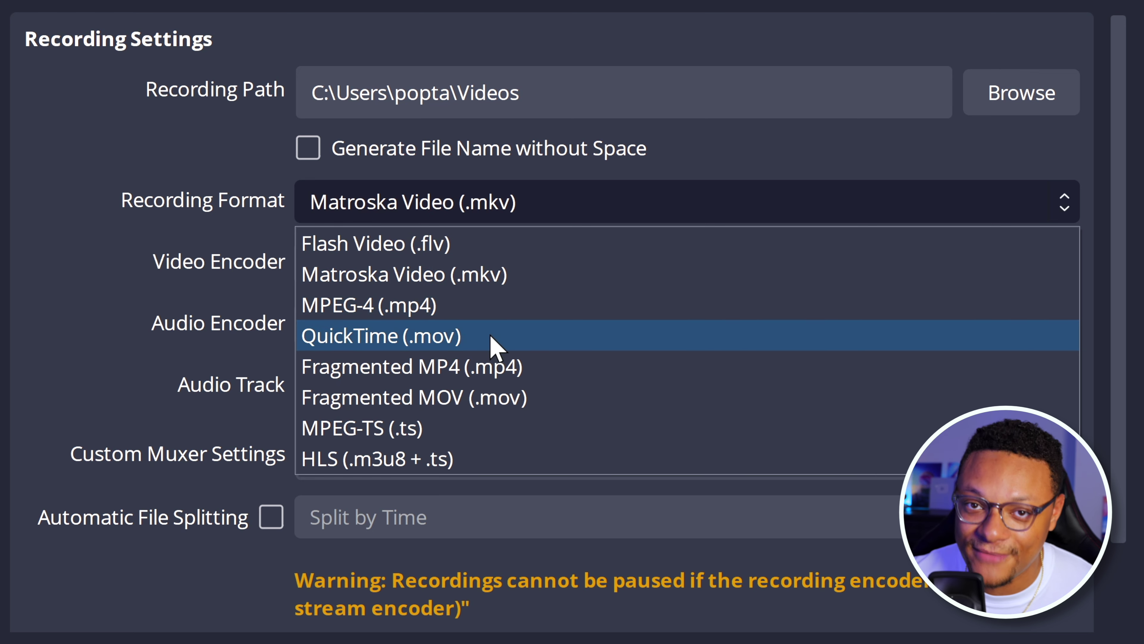
Step: Record to MPEG-4 (.mp4) with NVIDIA NVENC H.264 as the recording video encoder
left_click(495, 304)
left_click(518, 264)
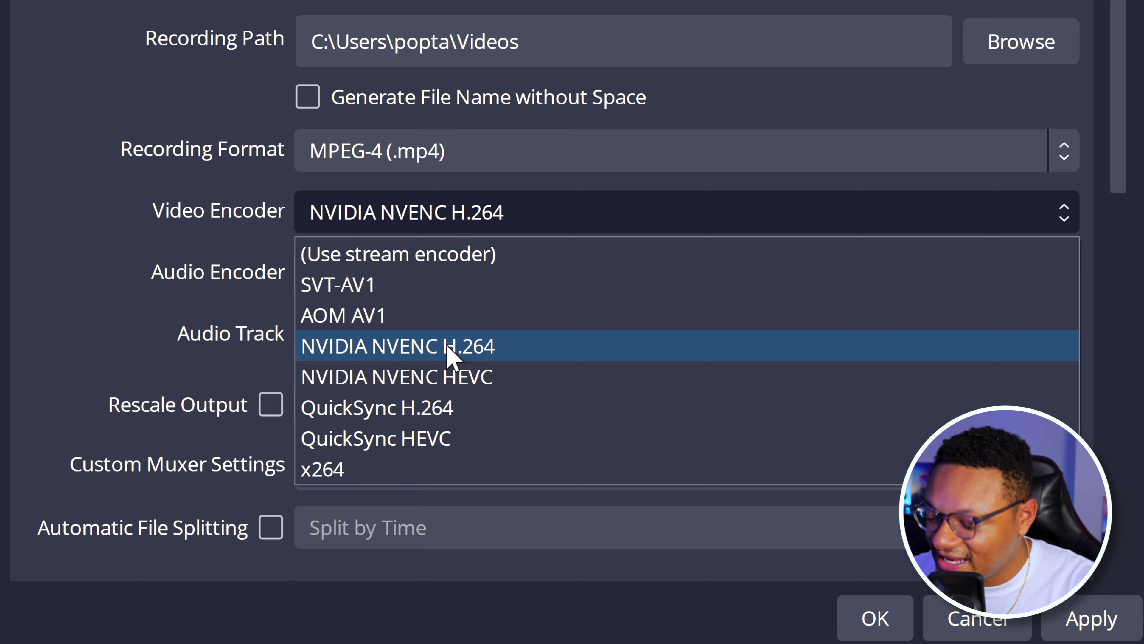
left_click(448, 346)
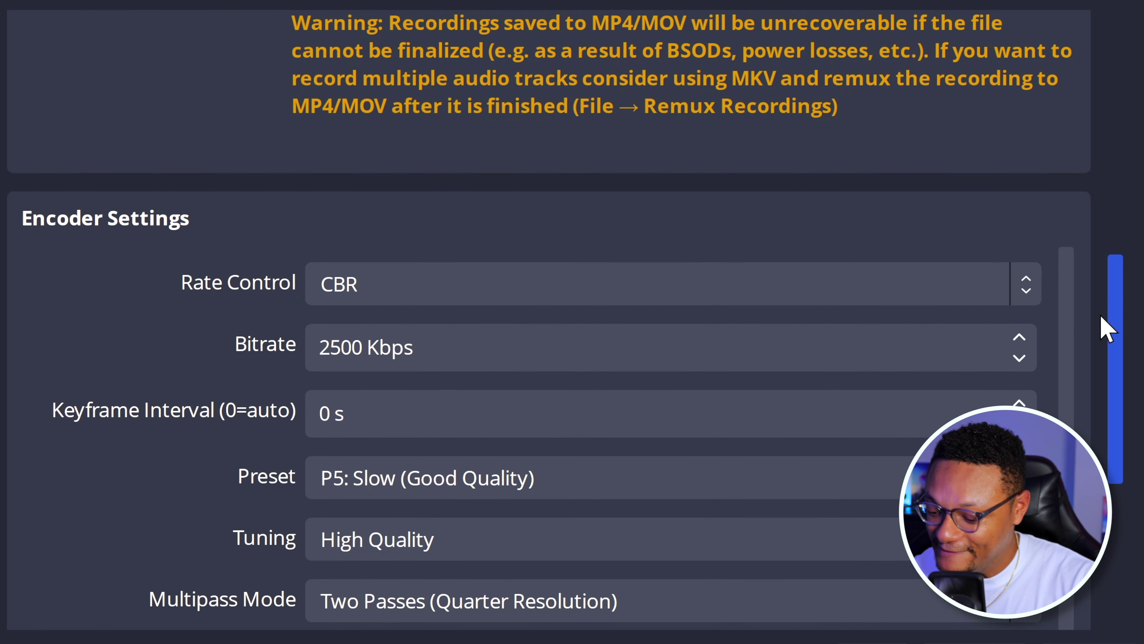
Step: Select the 2500 Kbps recording bitrate value so it can be replaced with 15000
double_click(341, 339)
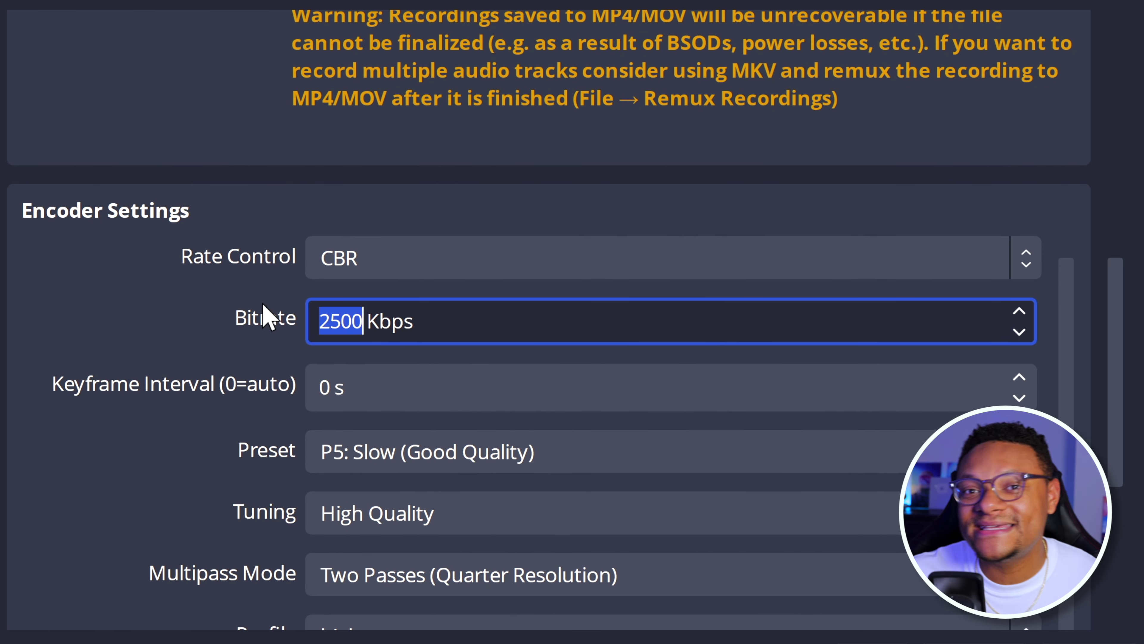